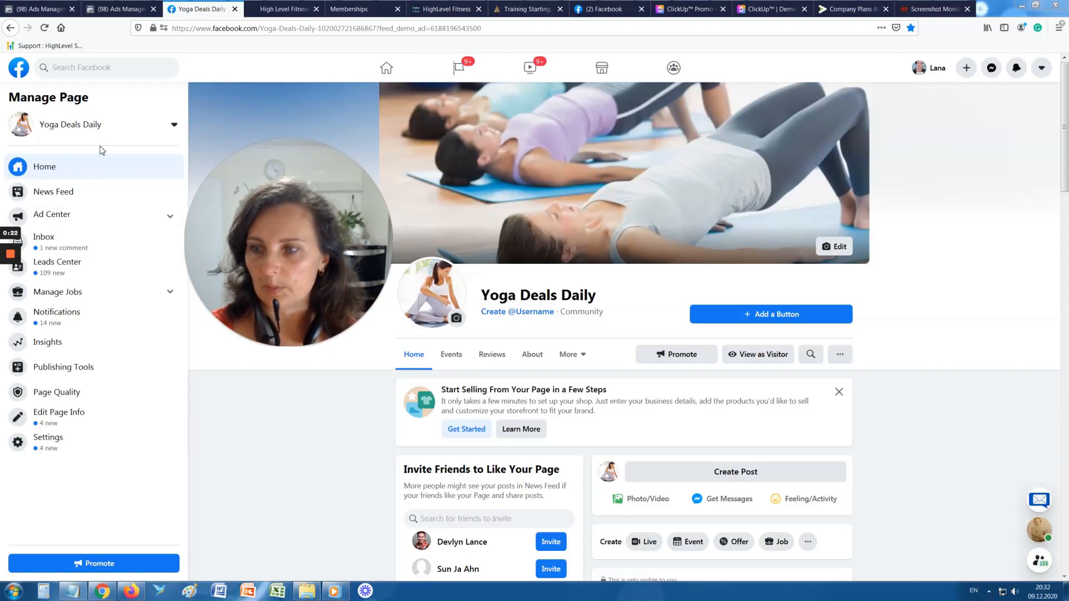
# Open the Lead Ads Forms Library in the Yoga Deals Daily page's publishing tools and start creating a form
pyautogui.click(62, 368)
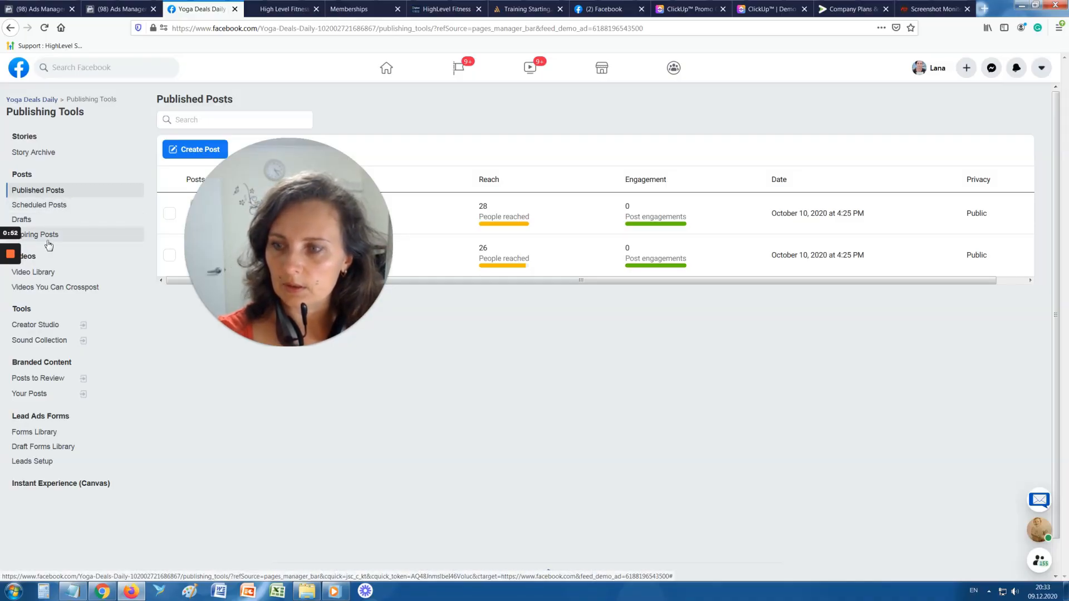
pyautogui.click(36, 438)
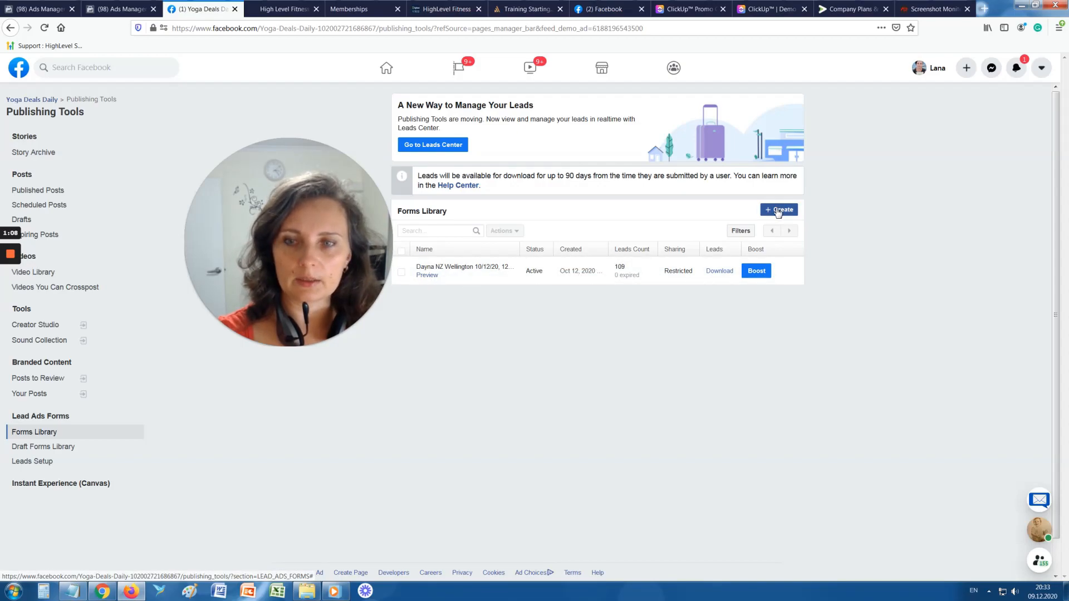
pyautogui.click(778, 211)
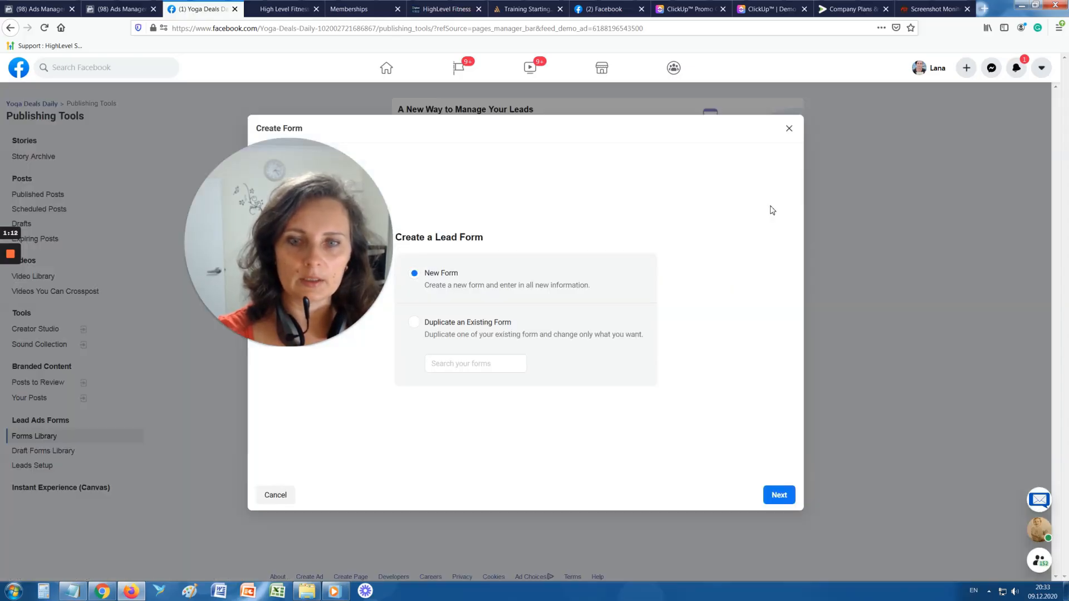
# Create the lead form as a duplicate of the existing NZ Wellington form and open it for editing
pyautogui.click(415, 325)
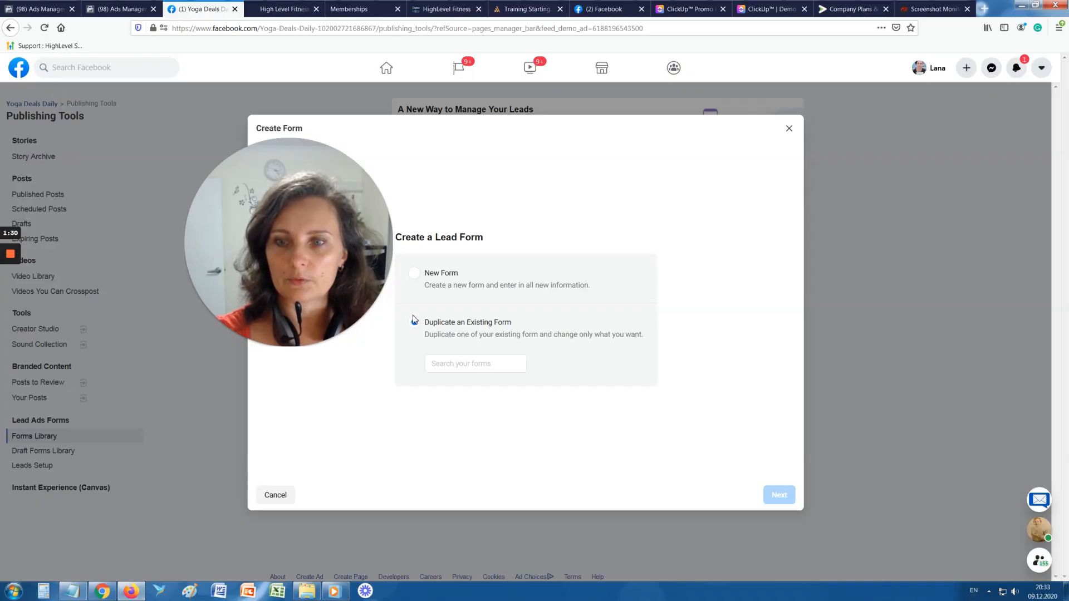
pyautogui.click(455, 368)
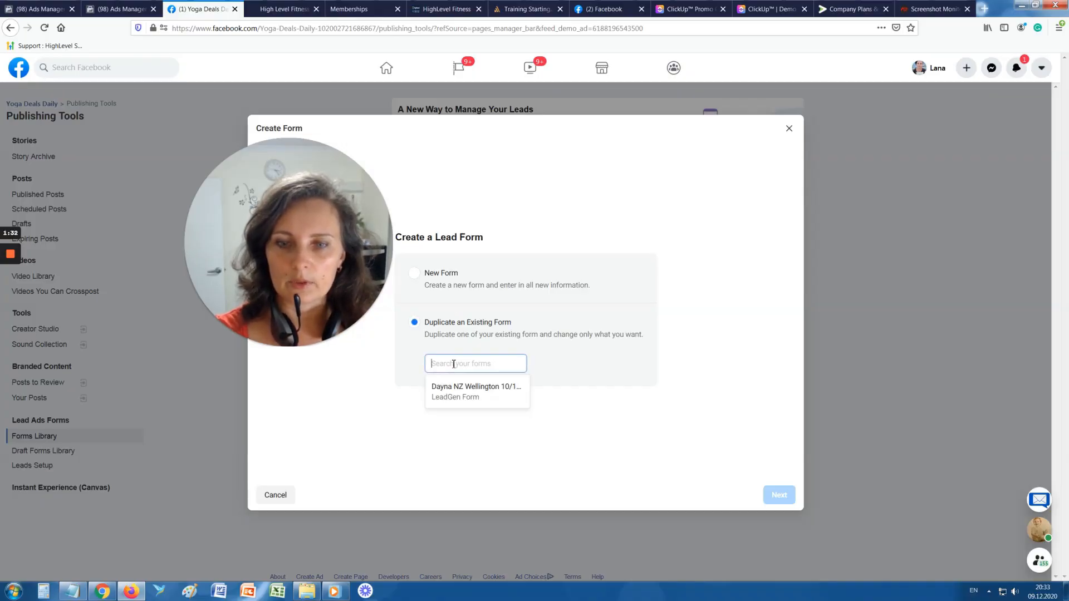
pyautogui.click(453, 391)
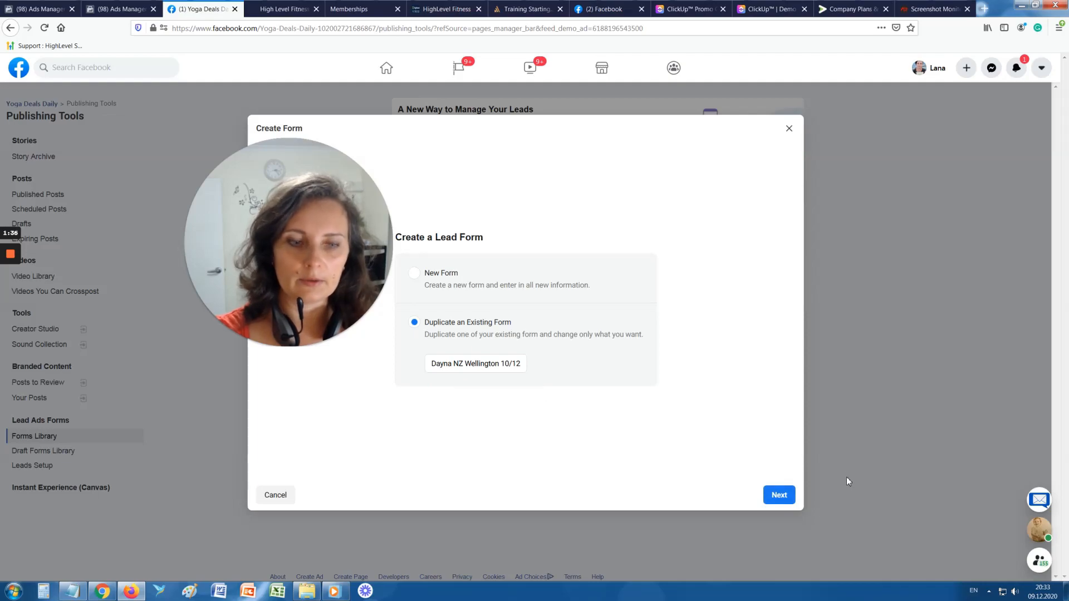
pyautogui.click(779, 495)
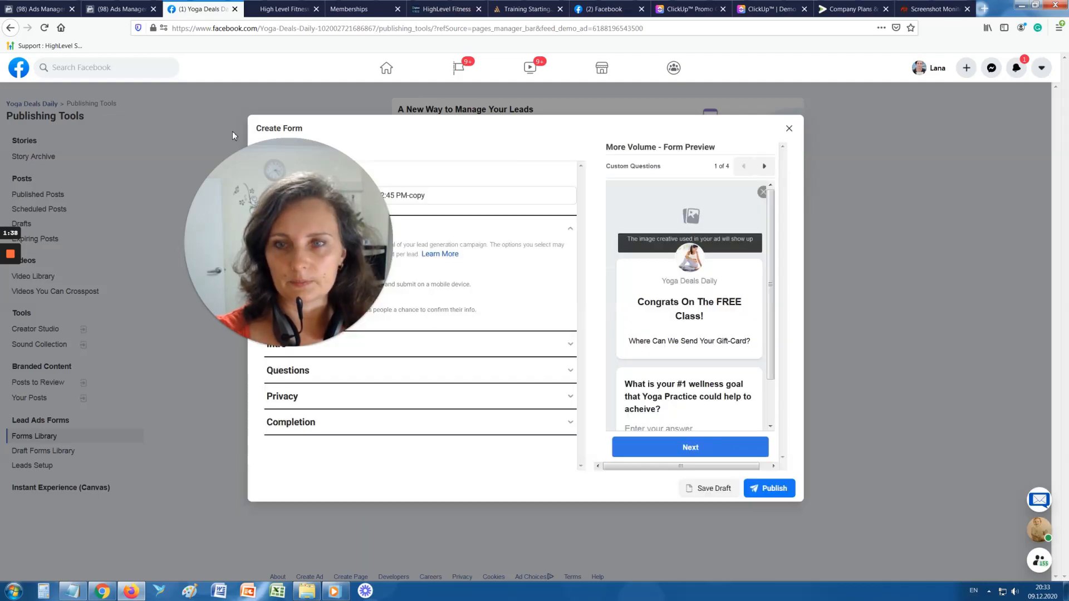
# Set the form's sharing option to Open so that anyone can submit it
pyautogui.moveTo(272, 155); pyautogui.dragTo(105, 115)
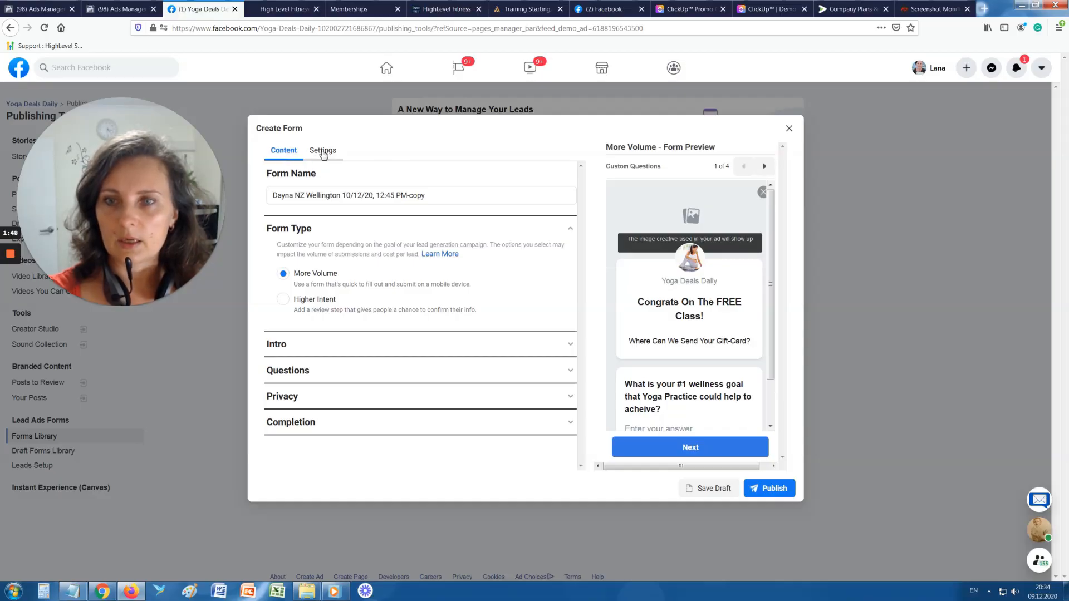
pyautogui.click(321, 154)
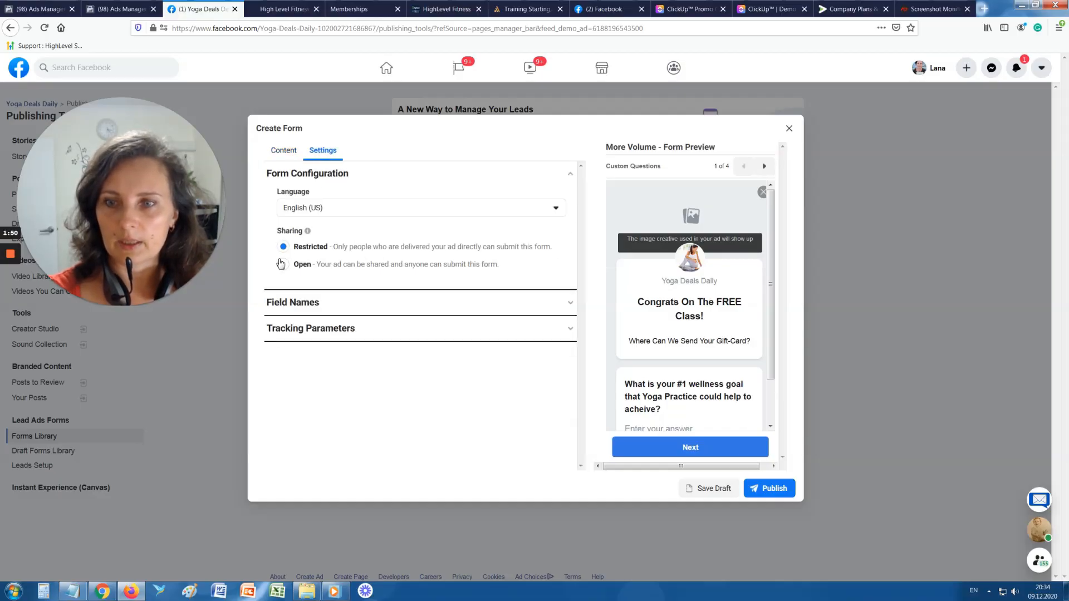
pyautogui.click(284, 266)
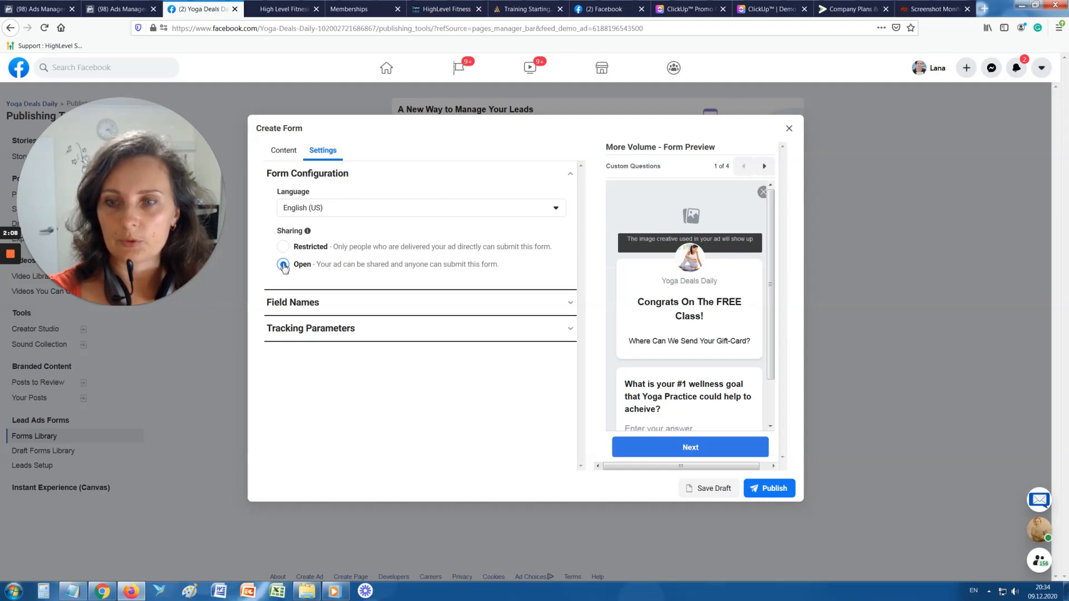
# Review the form's Intro content, including the background image option, greeting headline and description
pyautogui.click(285, 152)
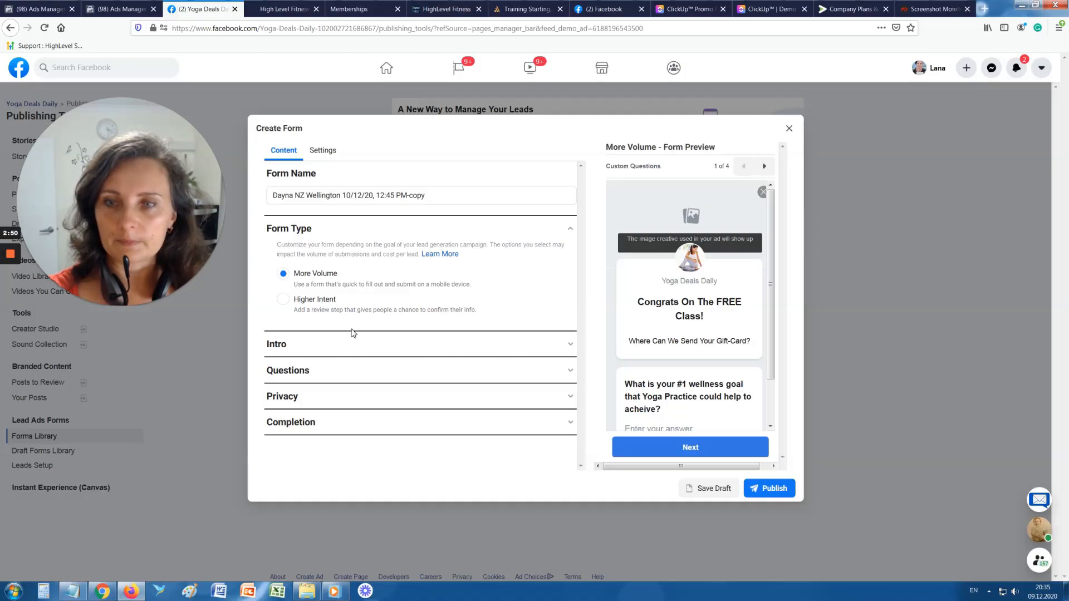
pyautogui.click(320, 346)
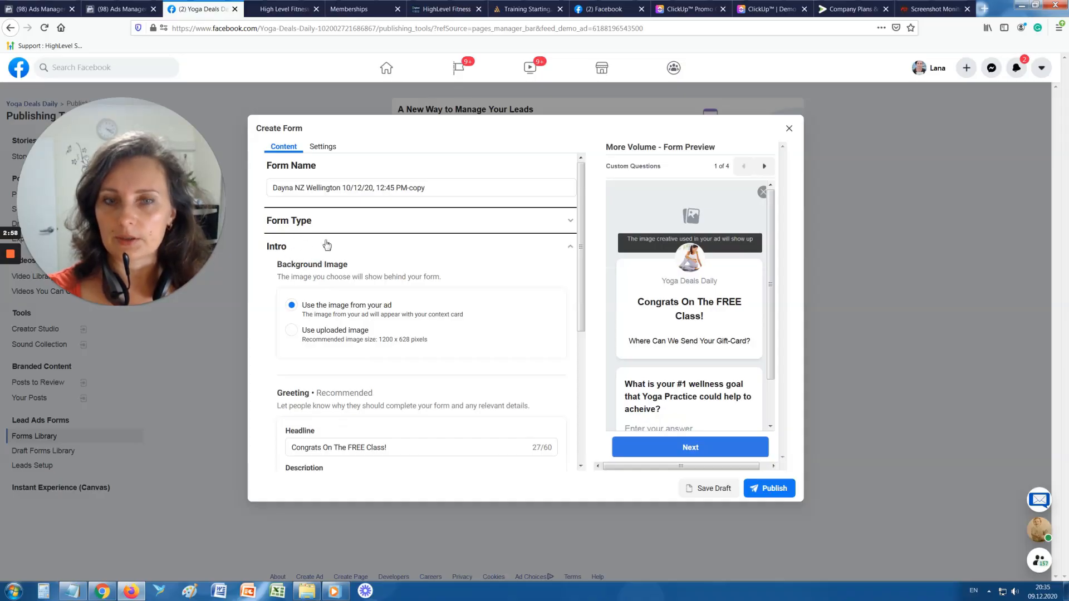
pyautogui.scroll(-3, 327, 246)
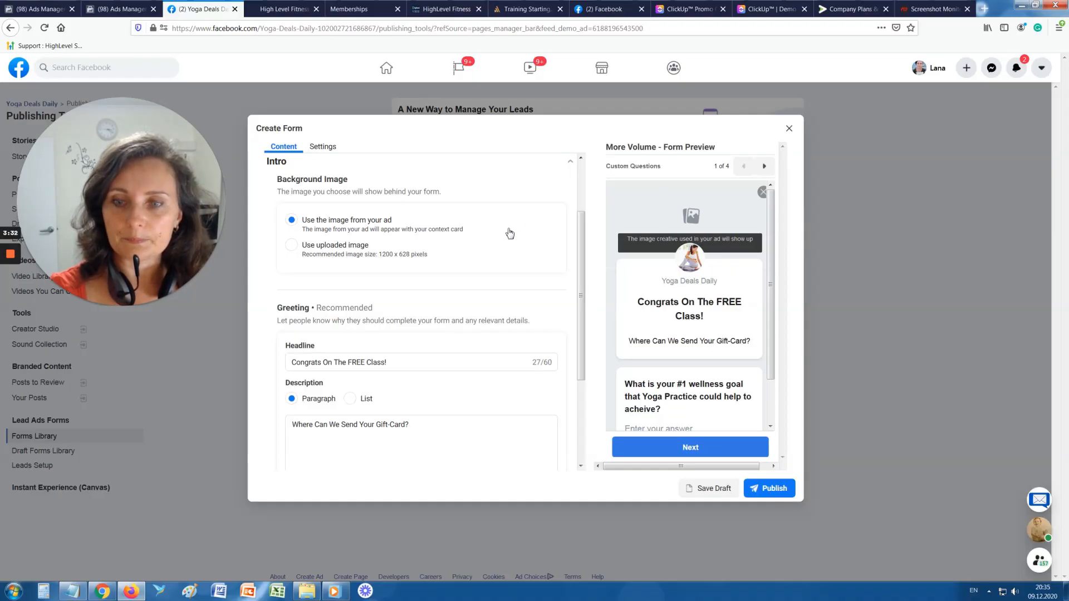
pyautogui.scroll(-2, 385, 246)
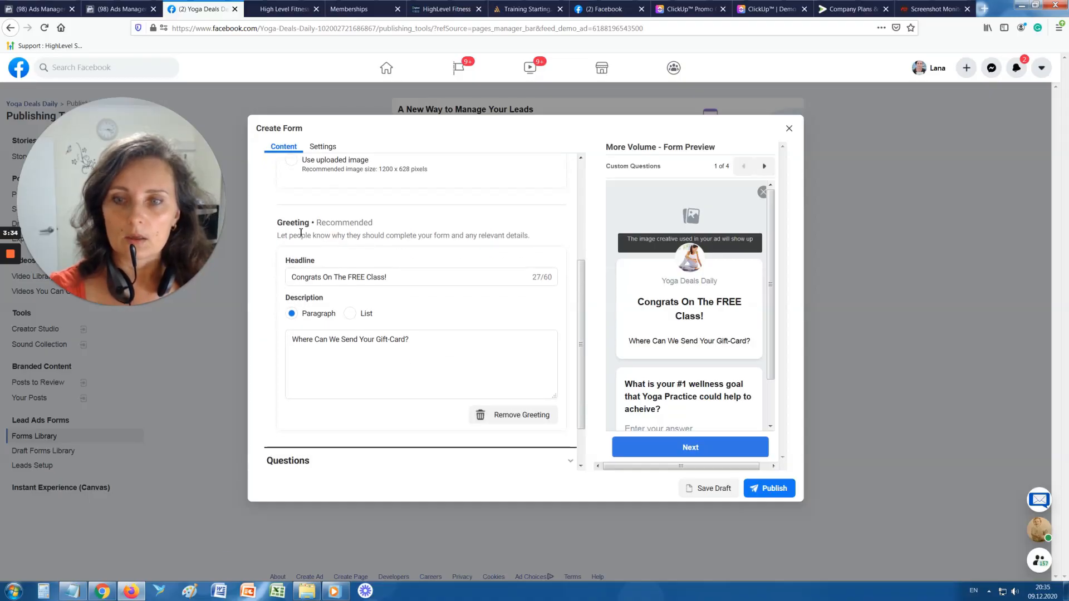
pyautogui.scroll(-1, 300, 233)
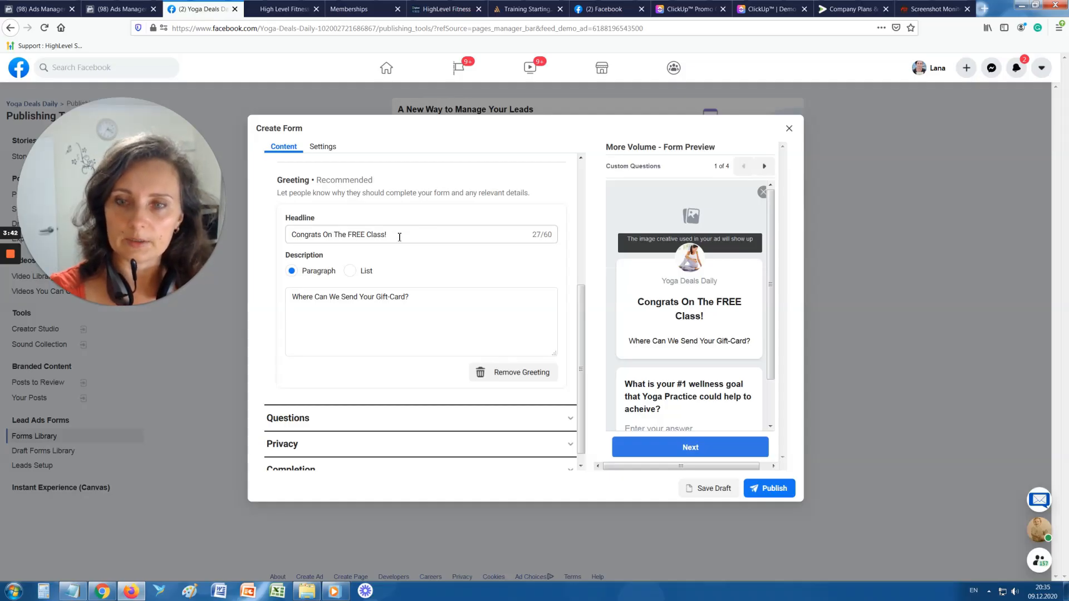
pyautogui.scroll(-1, 399, 236)
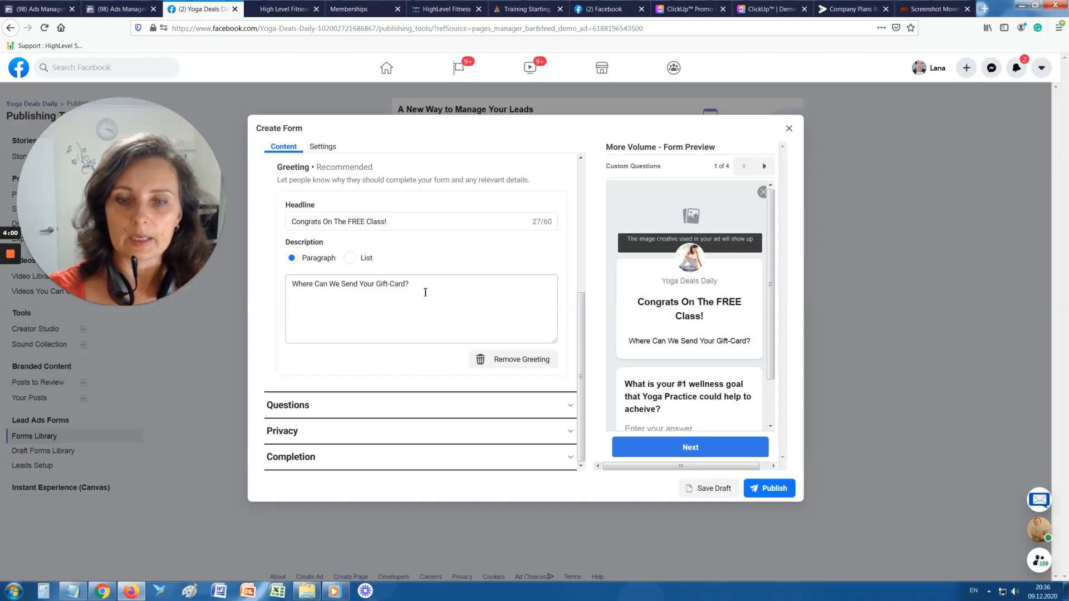
# Examine the form's Questions section, covering the custom question, the prefill description and the requested contact information
pyautogui.click(334, 405)
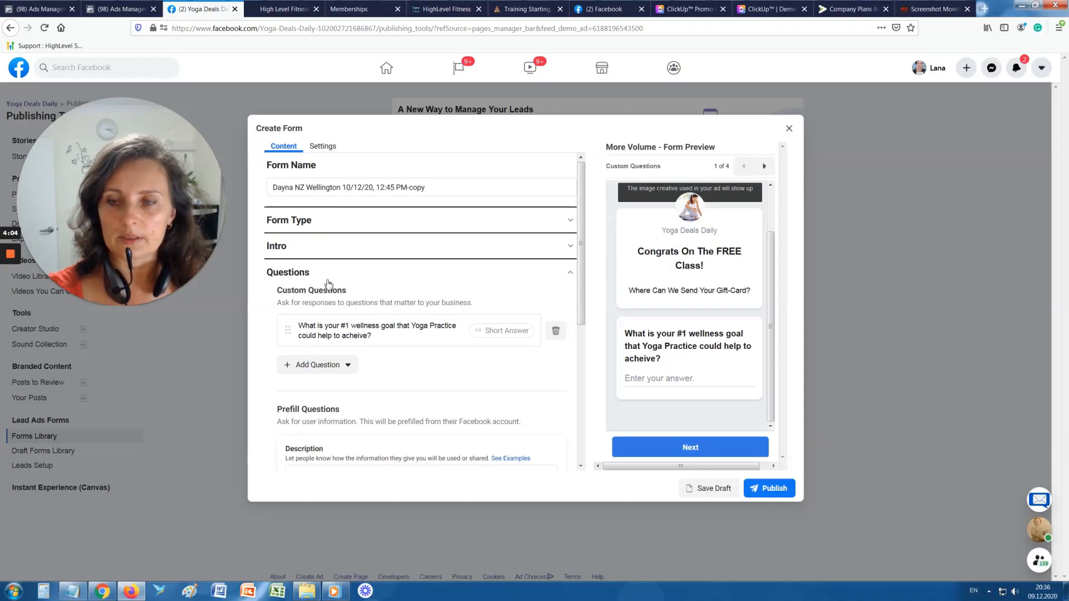
pyautogui.scroll(-2, 318, 273)
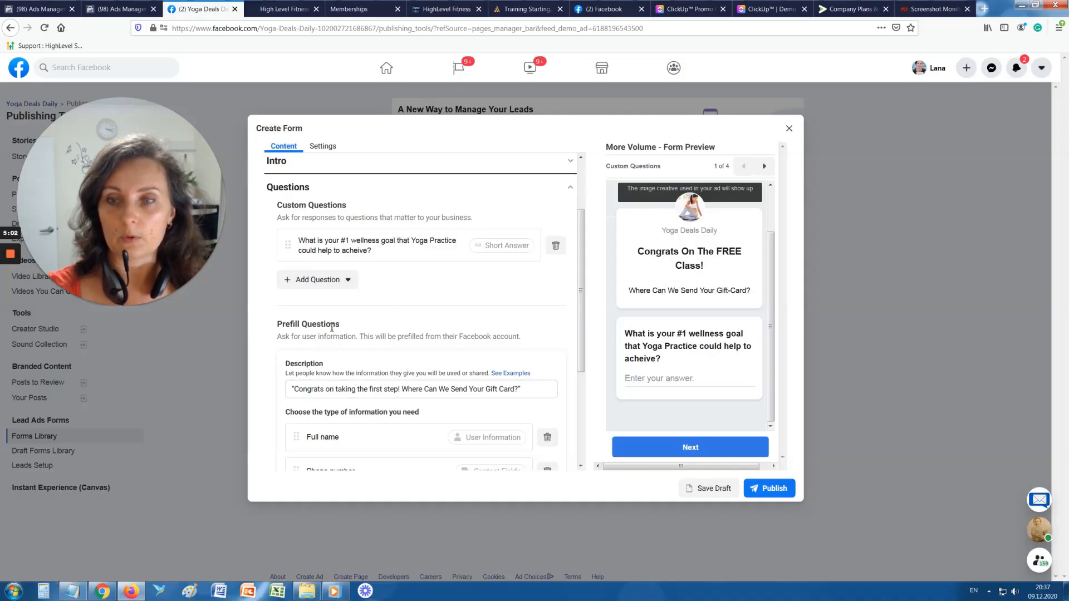
pyautogui.scroll(-1, 332, 327)
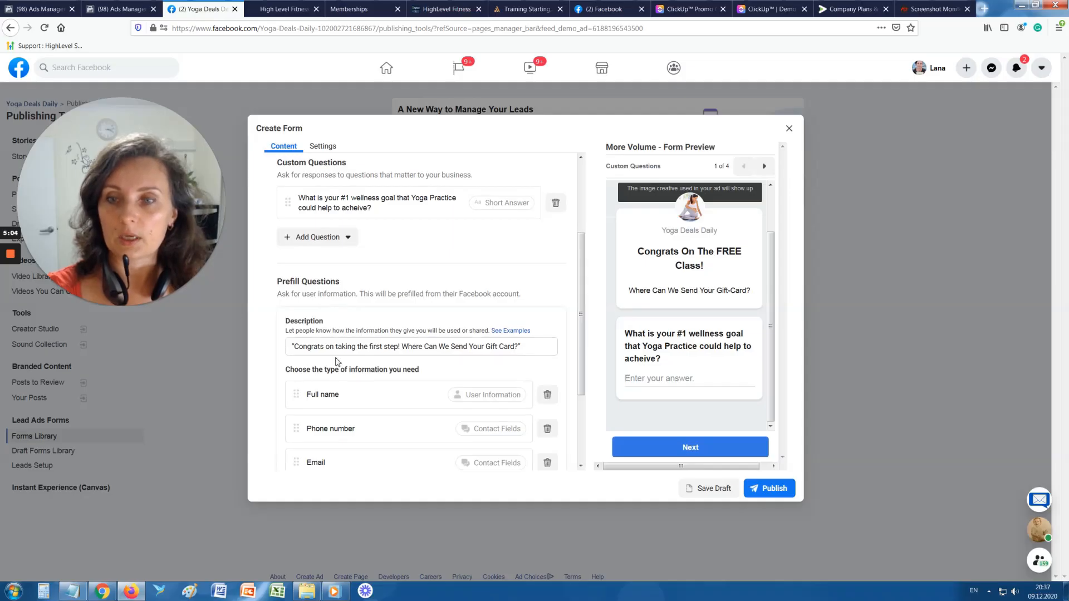
pyautogui.scroll(2, 335, 361)
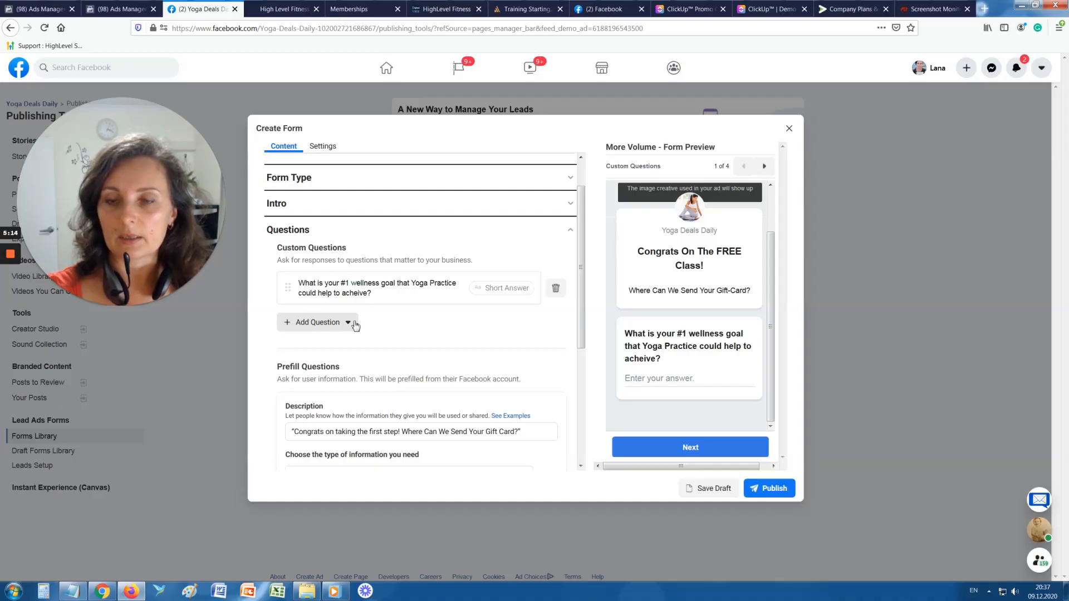
pyautogui.scroll(-1, 418, 309)
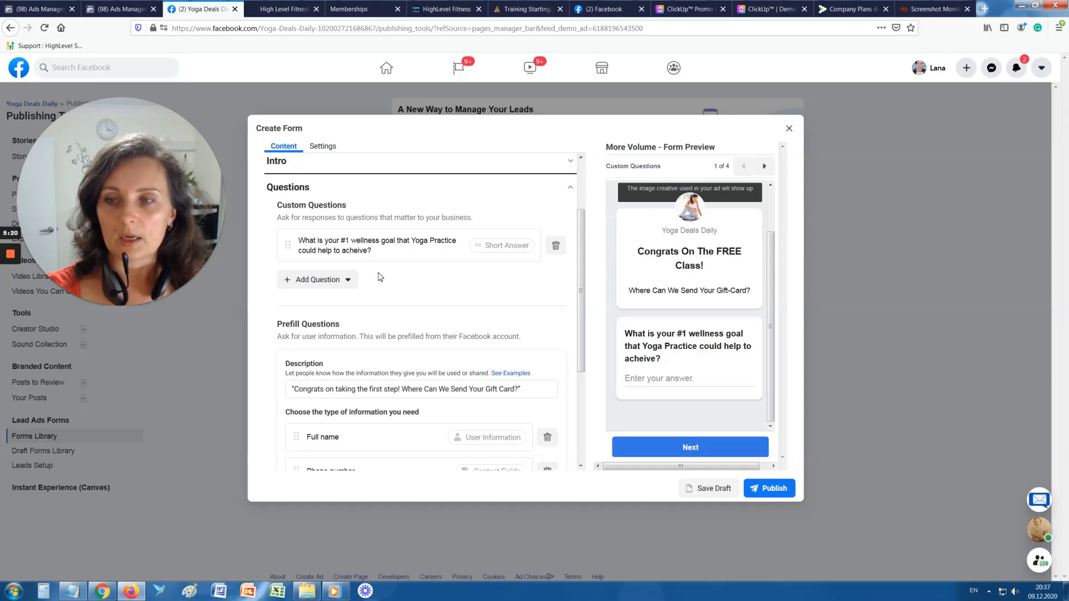
pyautogui.scroll(-2, 380, 277)
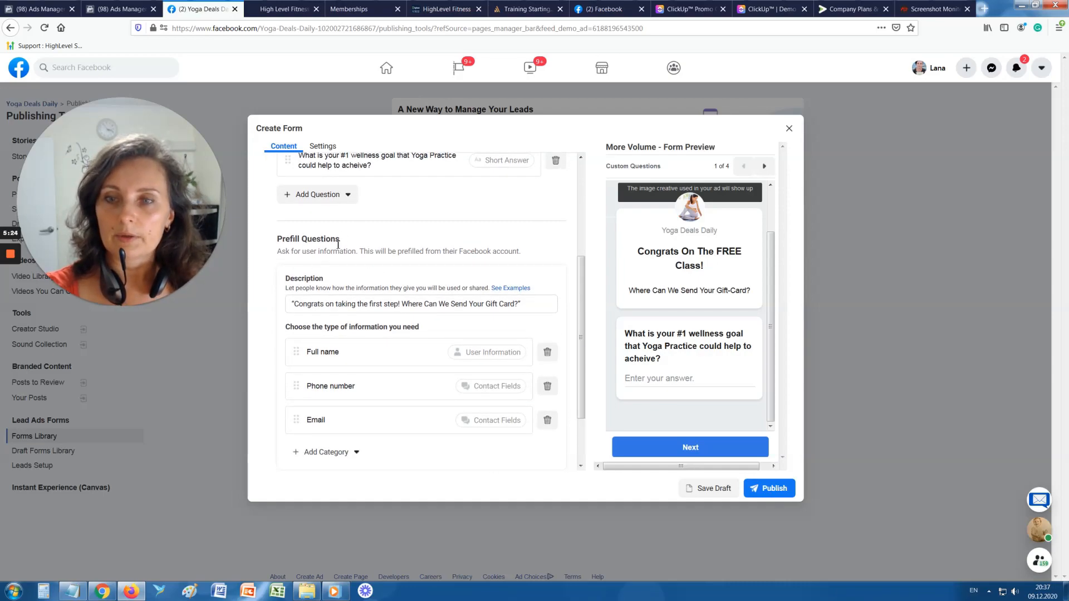
pyautogui.scroll(-2, 324, 281)
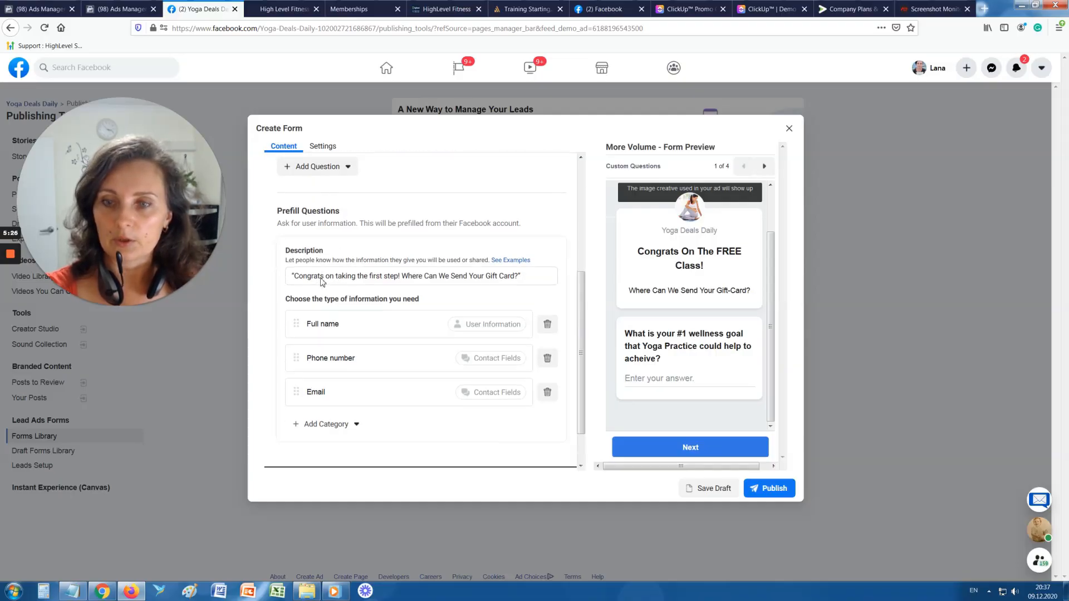
pyautogui.scroll(3, 326, 281)
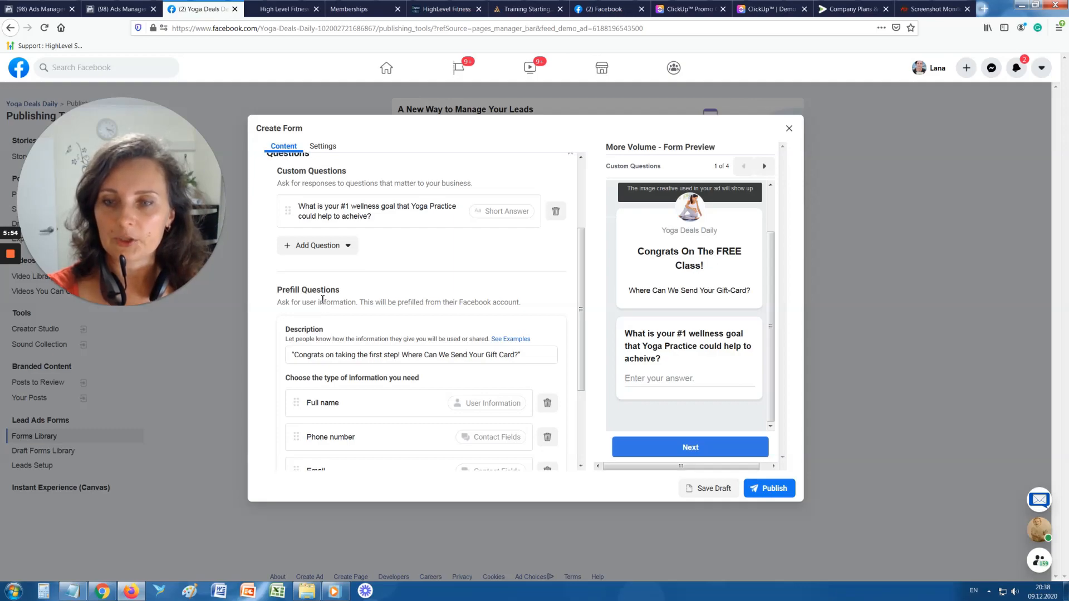
pyautogui.scroll(-2, 323, 299)
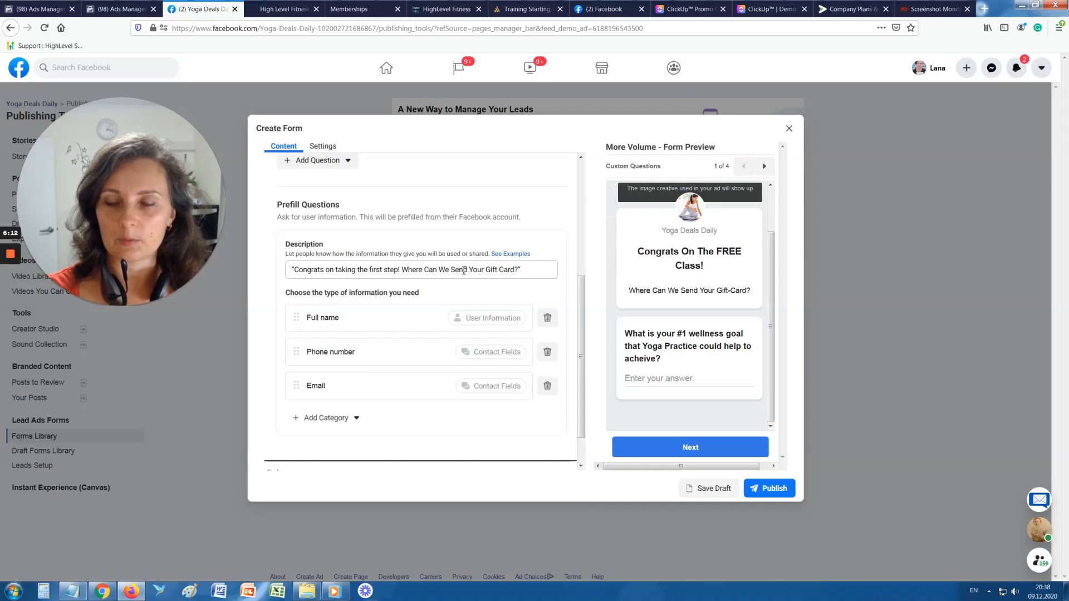
# Replace the Full name prefill question with a First name question from the User Information category
pyautogui.scroll(-1, 406, 280)
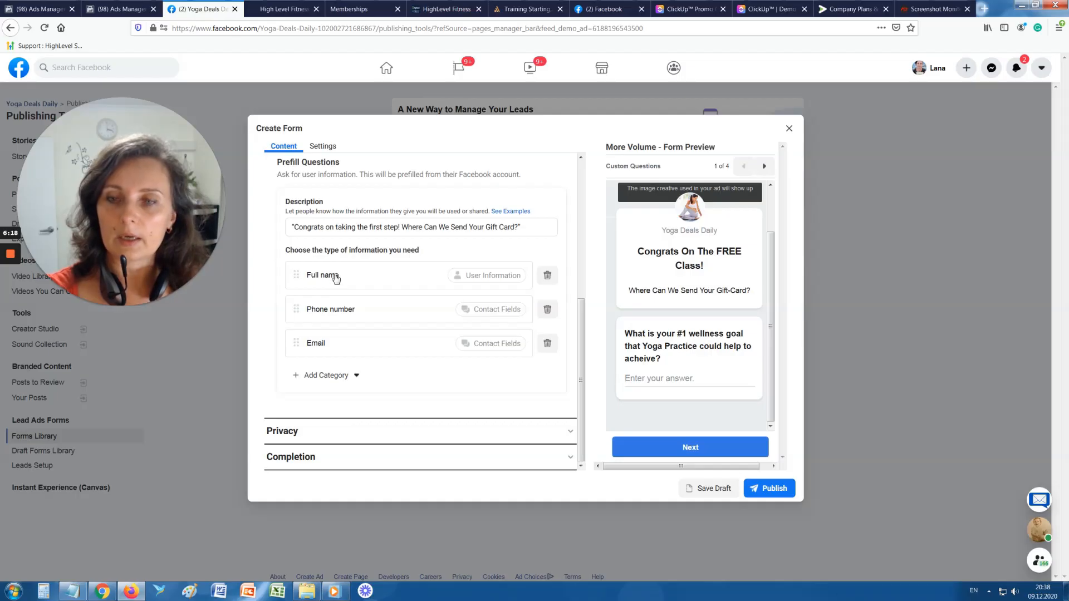
pyautogui.click(548, 278)
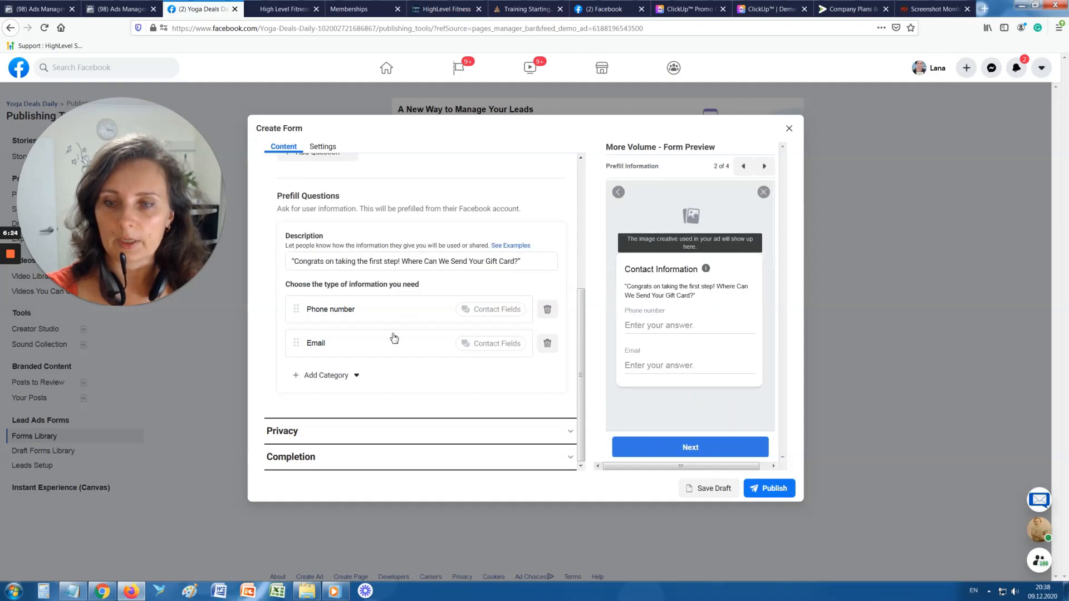
pyautogui.click(336, 376)
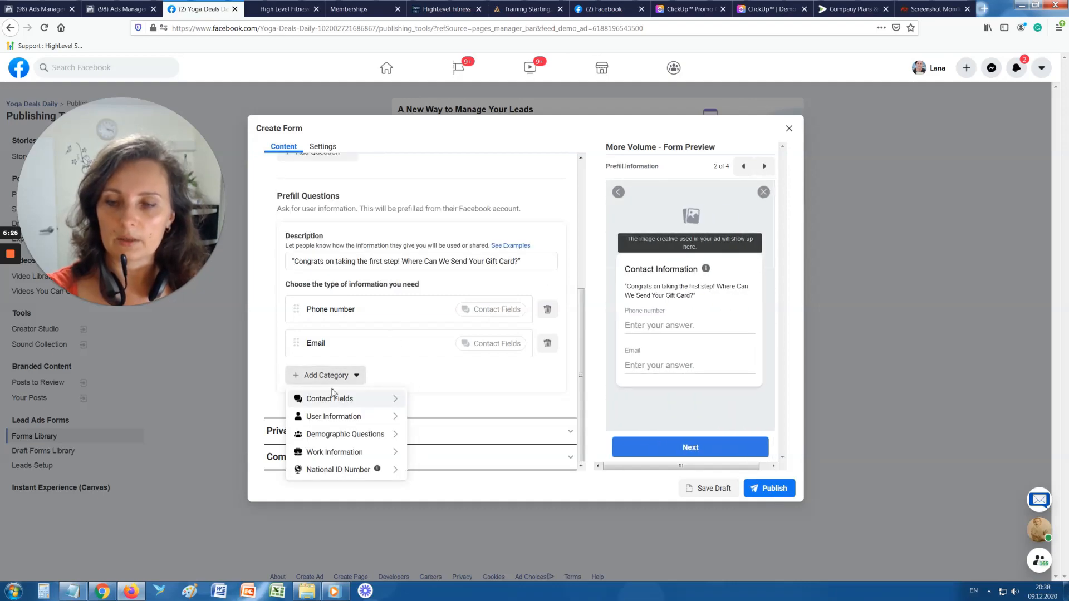
pyautogui.moveTo(334, 400)
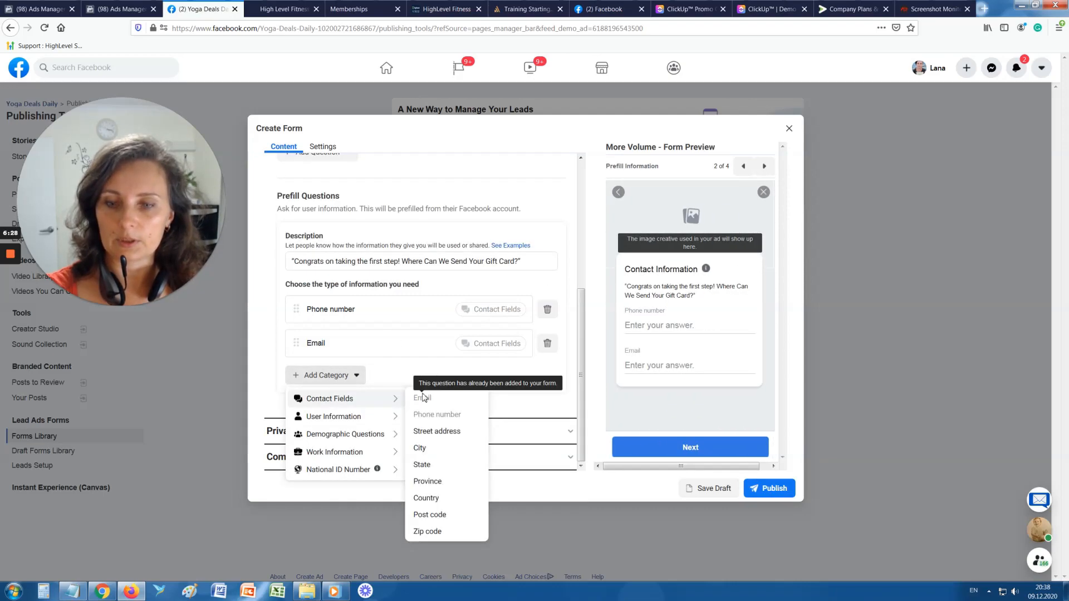
pyautogui.moveTo(356, 416)
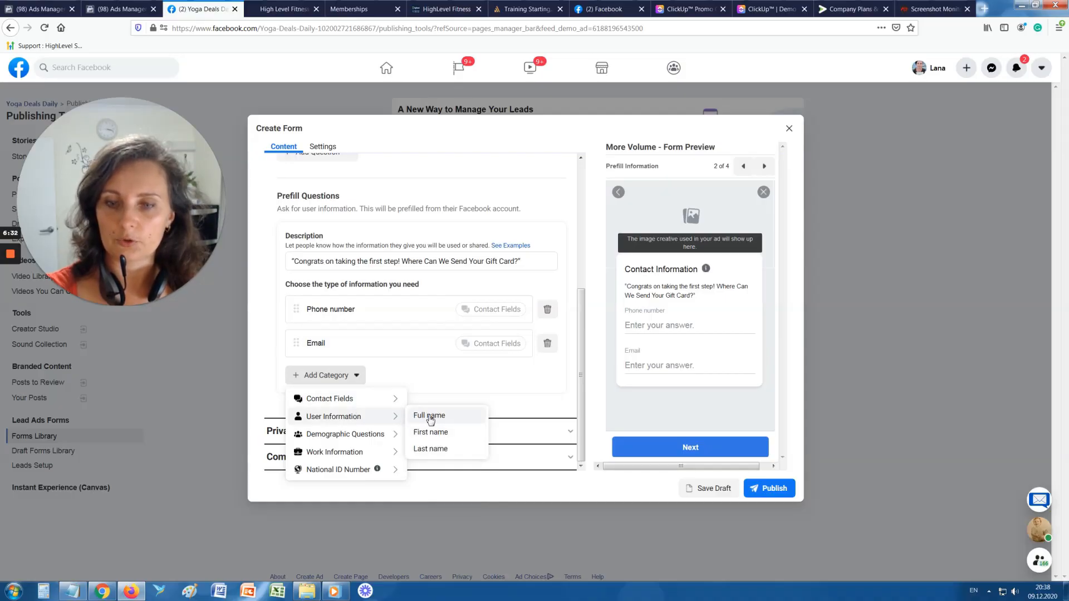
pyautogui.click(433, 432)
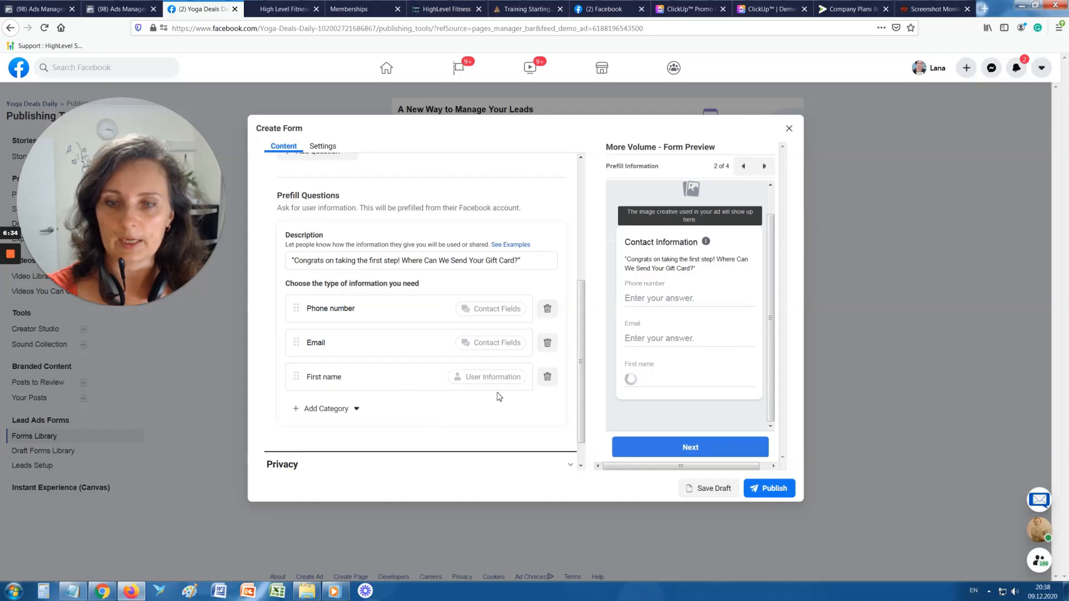
# Add a Last name prefill question and reorder the questions as First name, Last name, Phone number, Email
pyautogui.click(310, 408)
pyautogui.moveTo(320, 450)
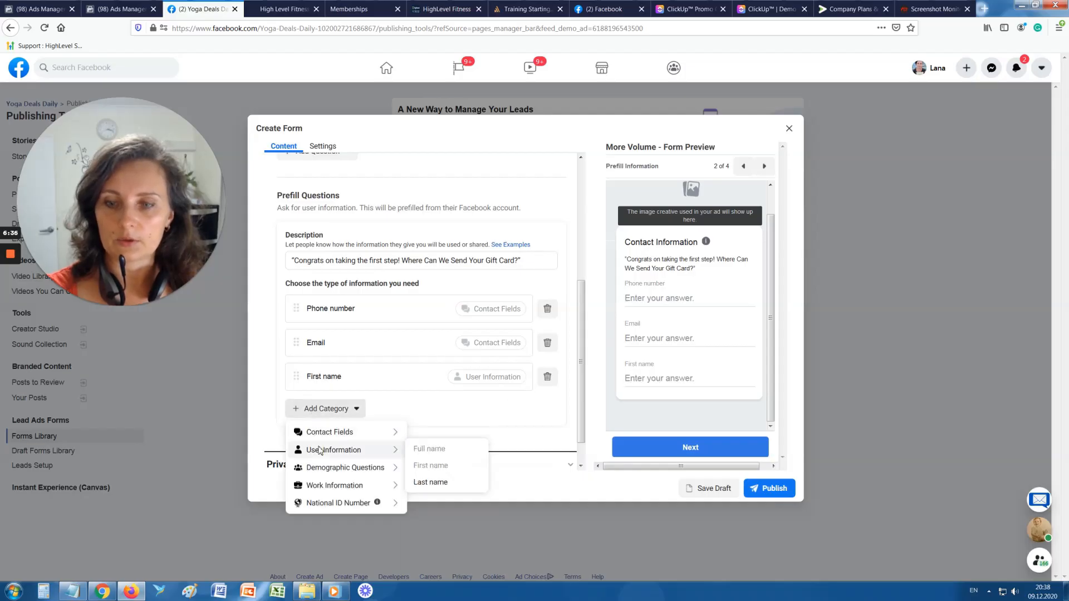
pyautogui.click(439, 483)
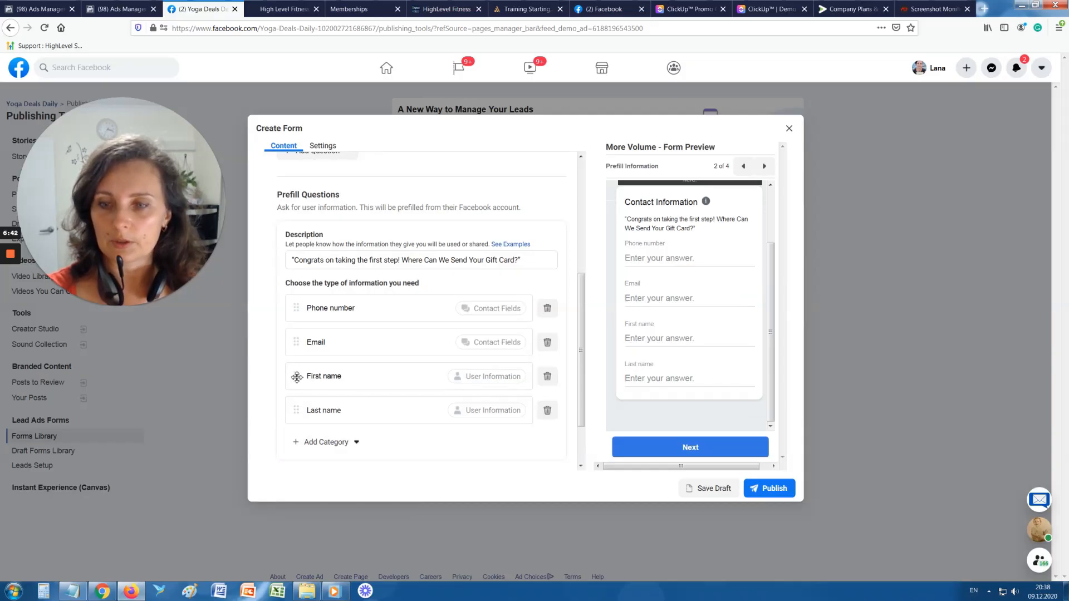
pyautogui.moveTo(297, 376); pyautogui.dragTo(296, 304)
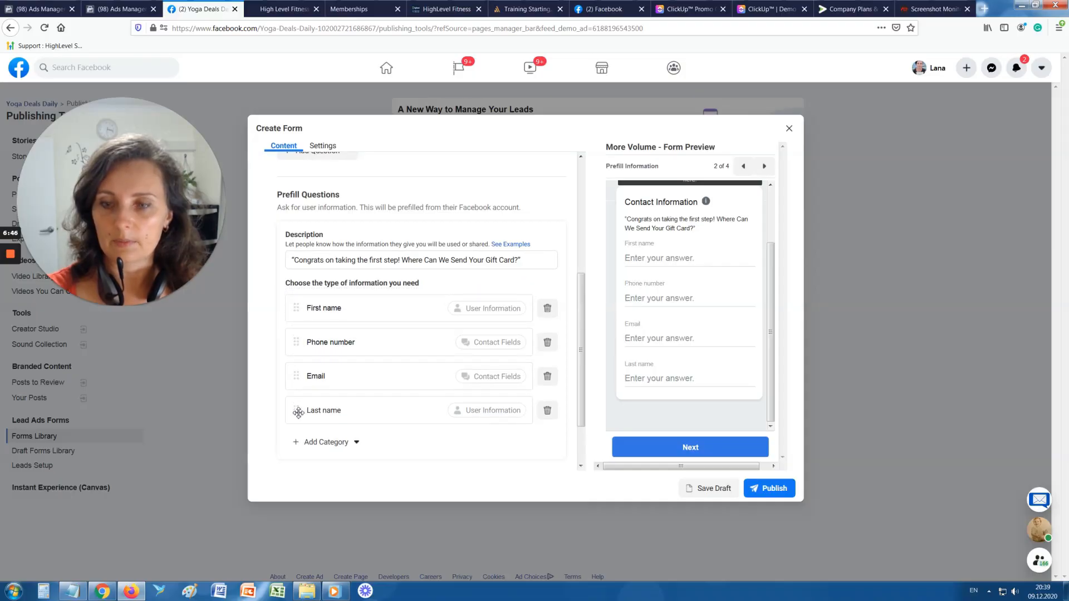
pyautogui.moveTo(296, 404); pyautogui.dragTo(299, 338)
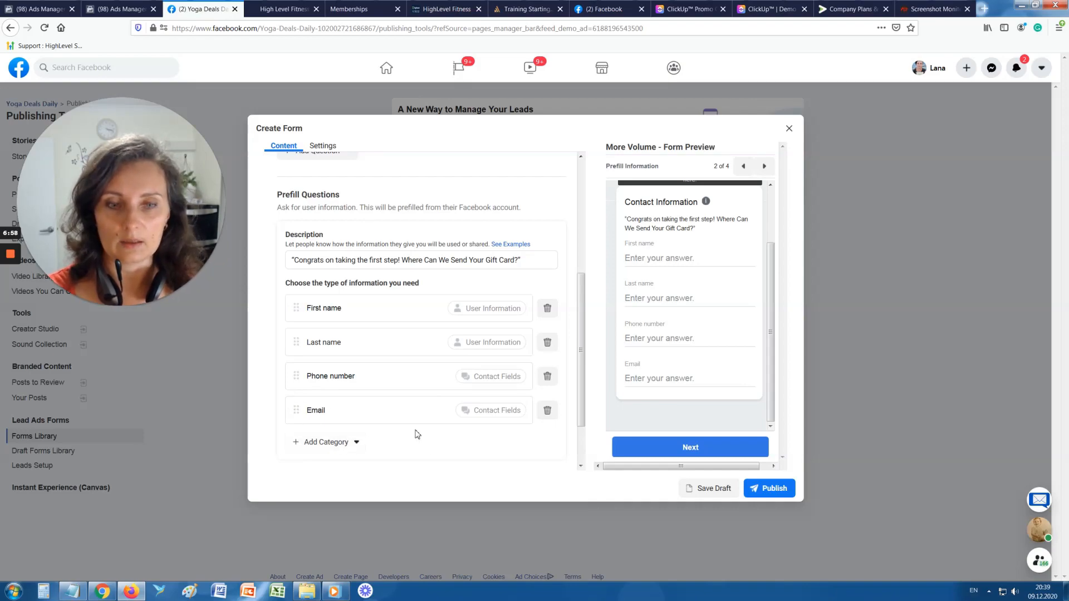
# Check the reordered prefill questions and their description against the form preview
pyautogui.scroll(1, 362, 411)
pyautogui.scroll(1, 362, 410)
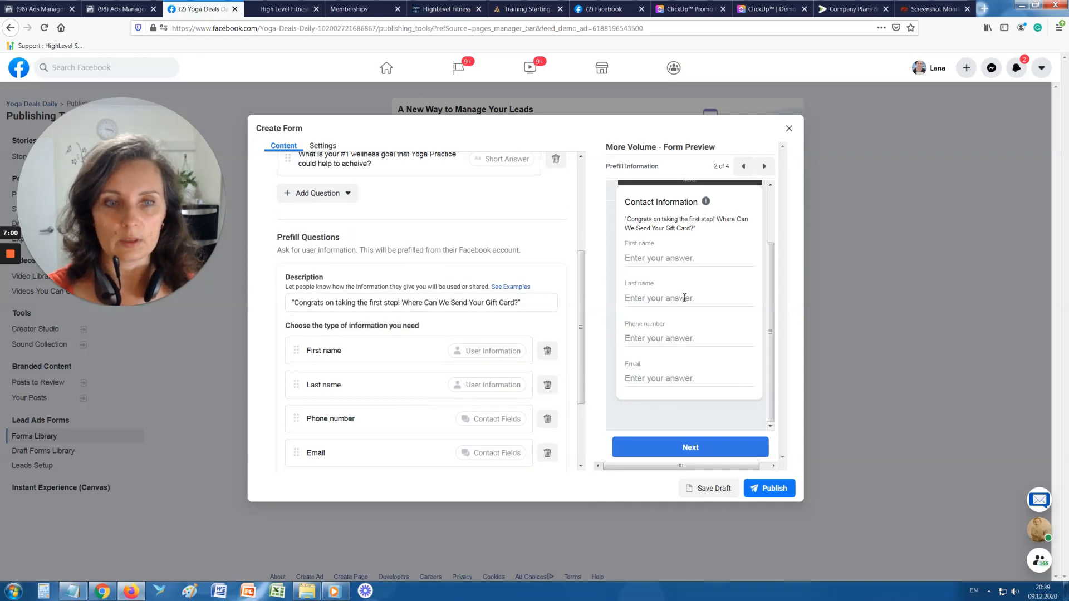
pyautogui.scroll(2, 683, 297)
pyautogui.scroll(-2, 680, 296)
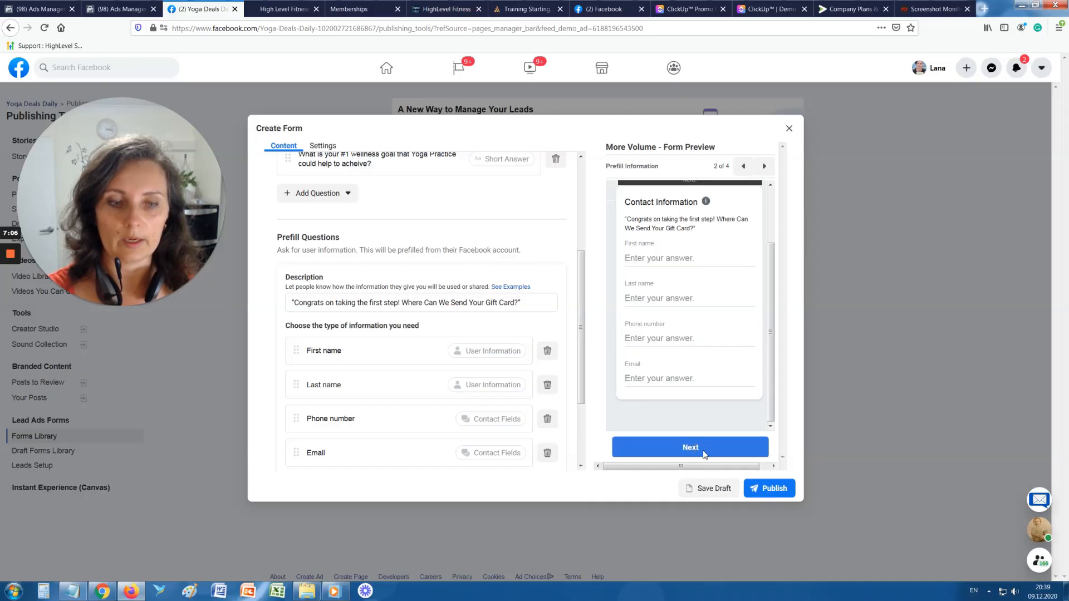
# Review the form's Privacy section, including the privacy policy link, link text and custom disclaimer option
pyautogui.scroll(-3, 462, 429)
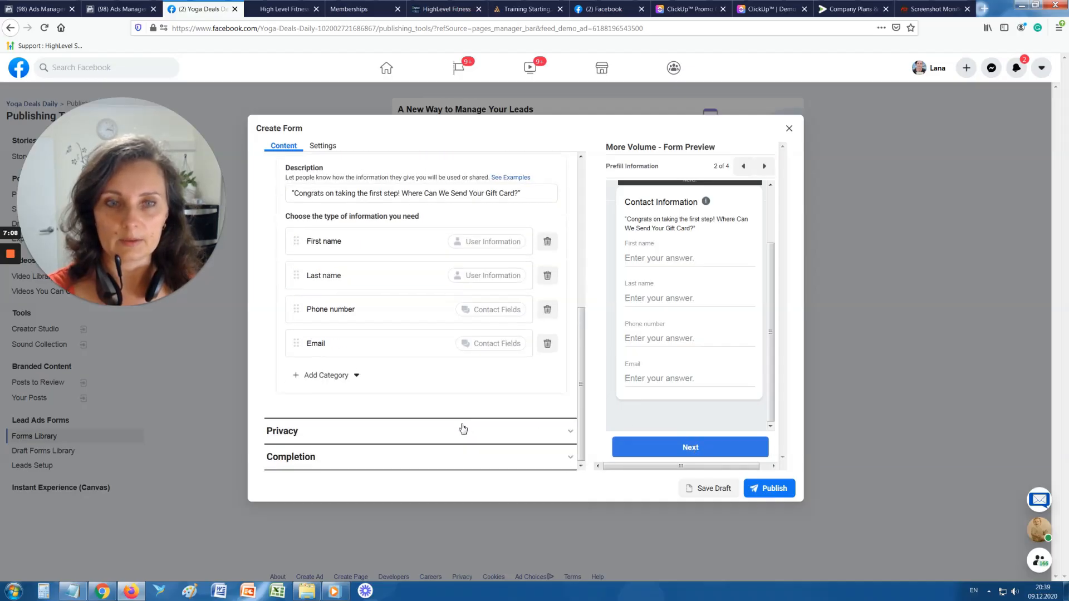
pyautogui.click(309, 431)
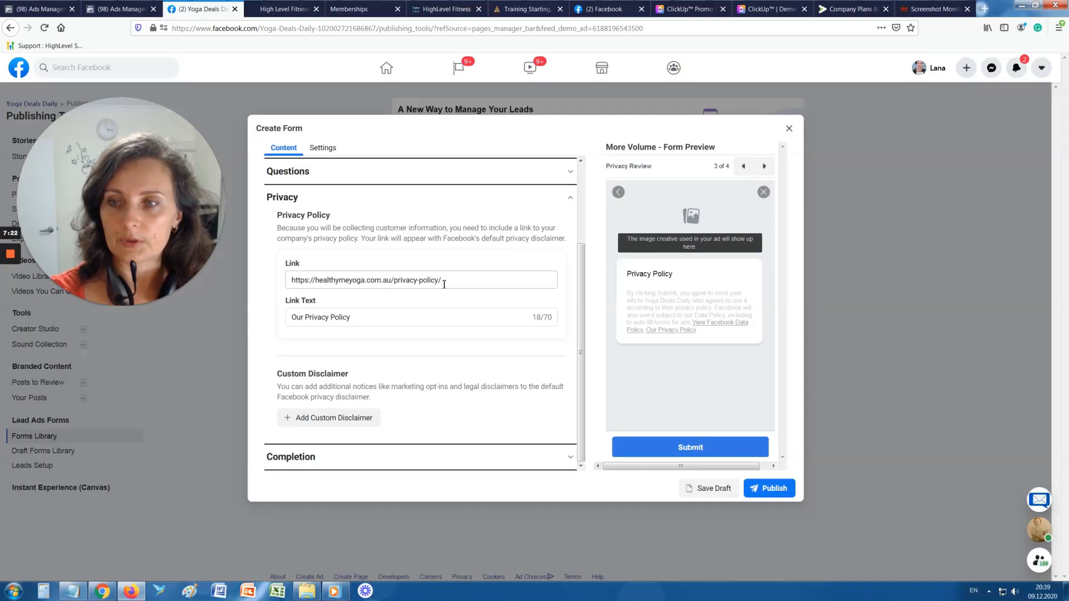
pyautogui.moveTo(444, 283); pyautogui.dragTo(302, 285)
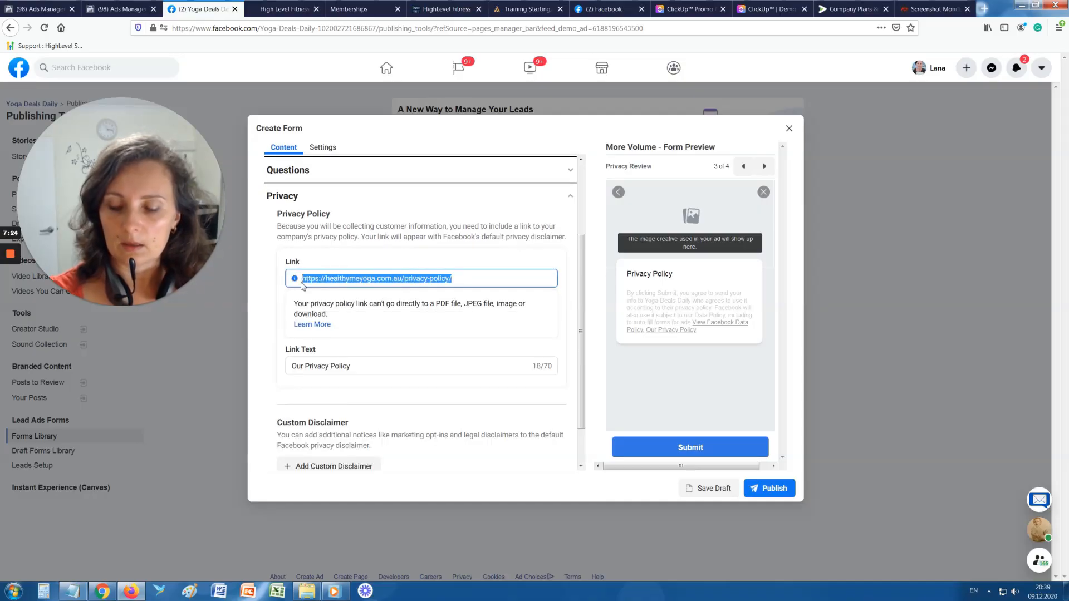
pyautogui.click(362, 326)
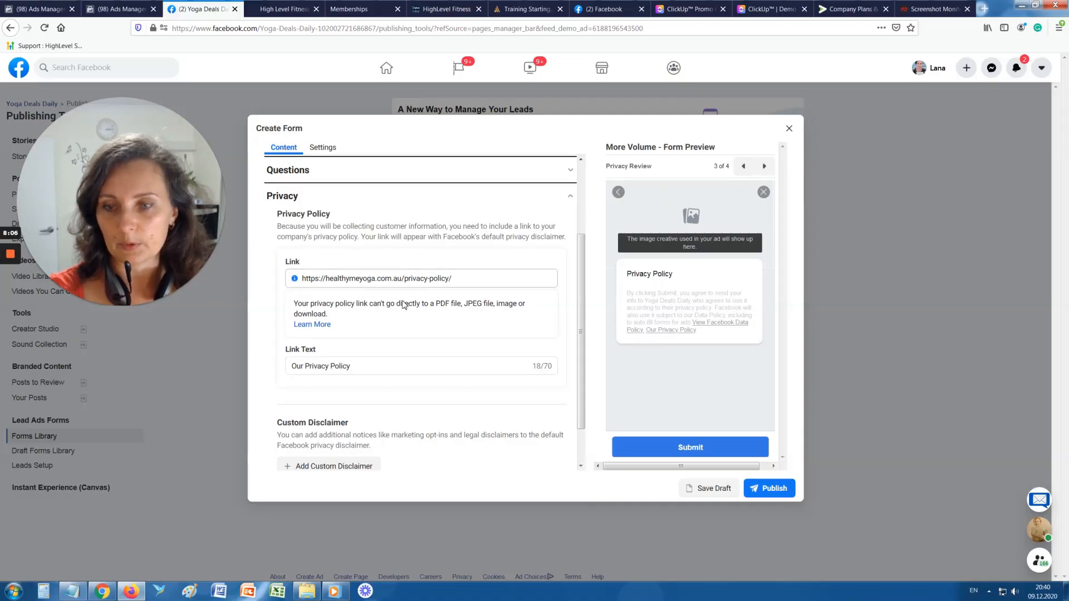
pyautogui.scroll(-1, 383, 329)
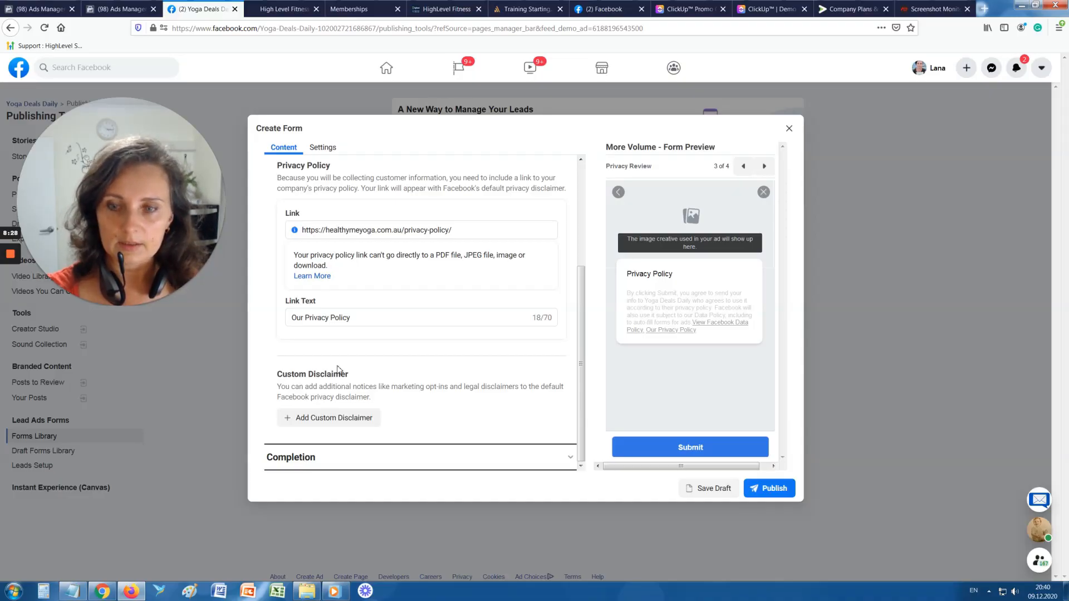
# Examine the form's Completion section, covering the headline, description, call-to-action button choices, call-to-action text and link
pyautogui.click(301, 461)
pyautogui.click(301, 458)
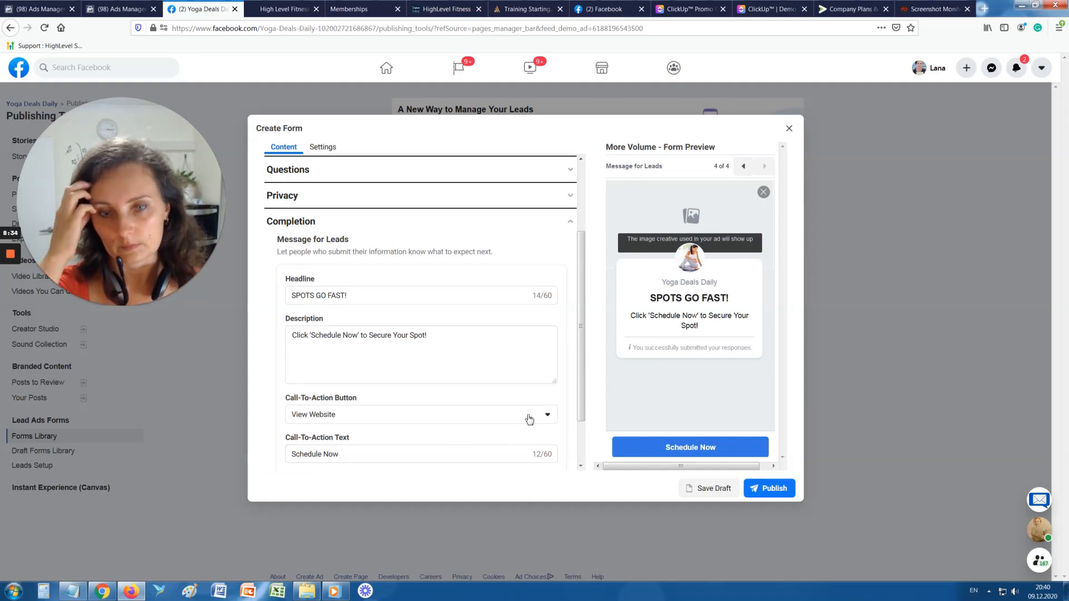
pyautogui.click(569, 223)
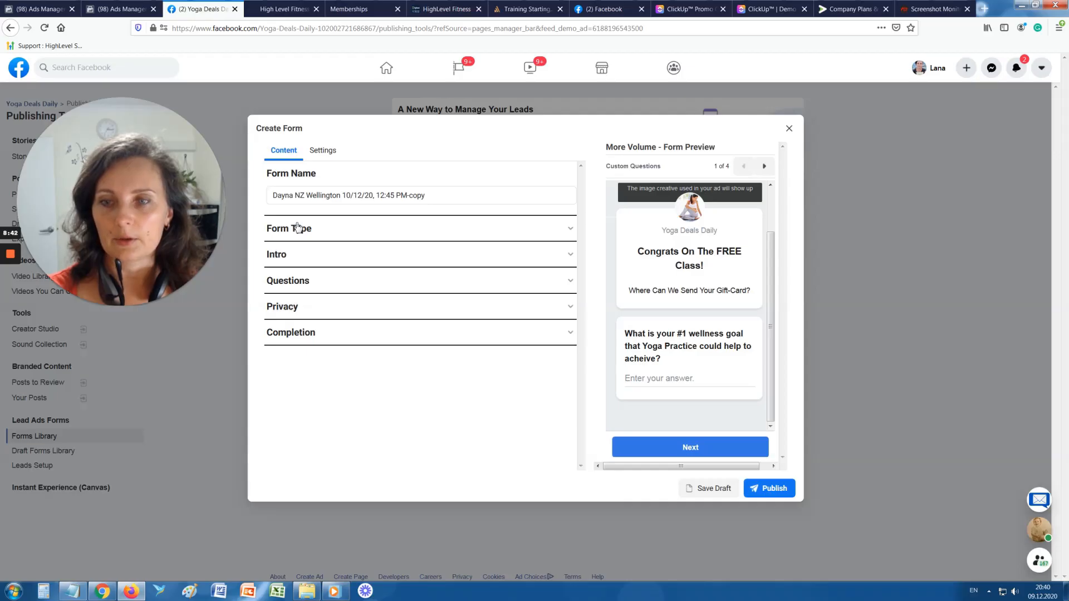
pyautogui.click(290, 334)
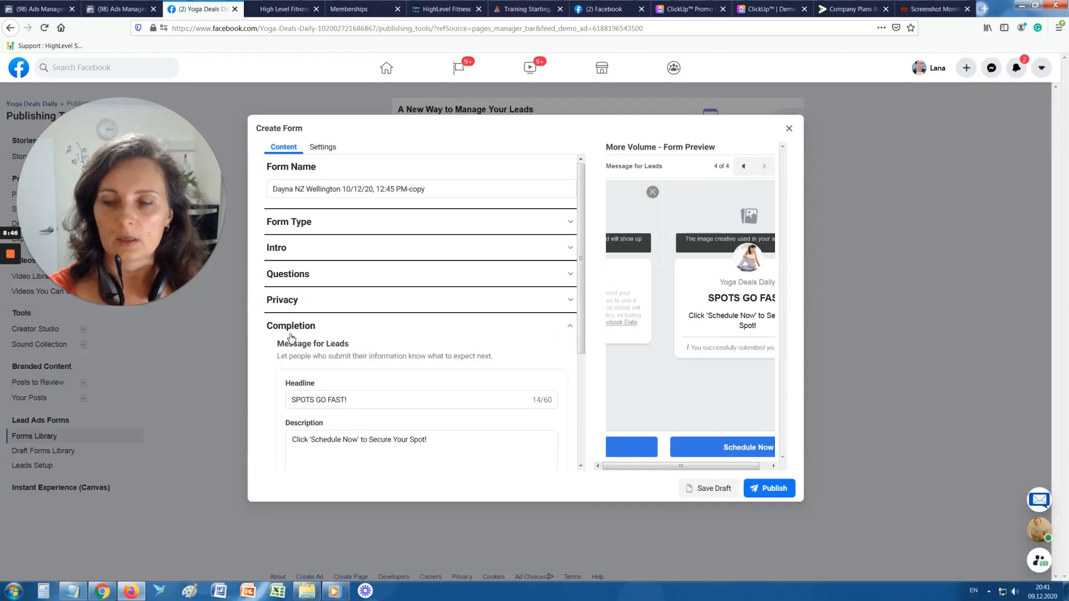
pyautogui.scroll(-2, 326, 367)
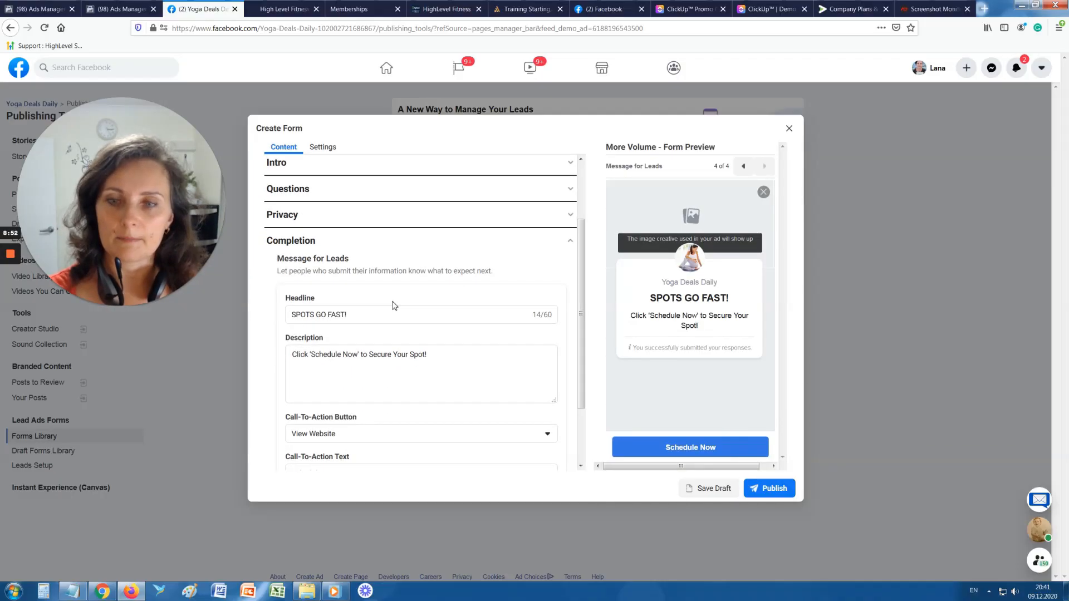
pyautogui.scroll(-2, 392, 304)
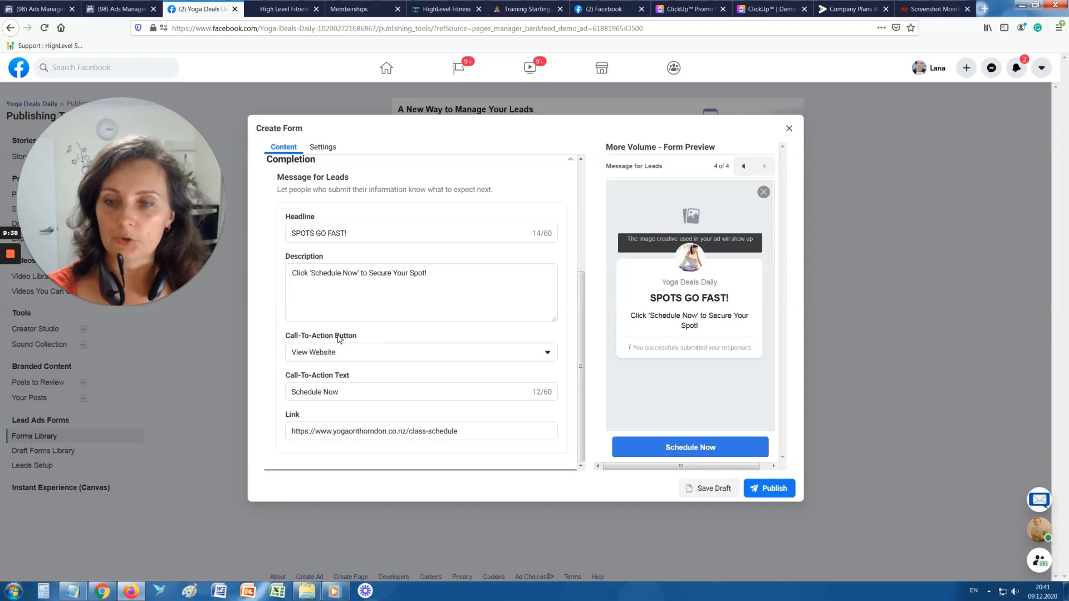
pyautogui.click(331, 355)
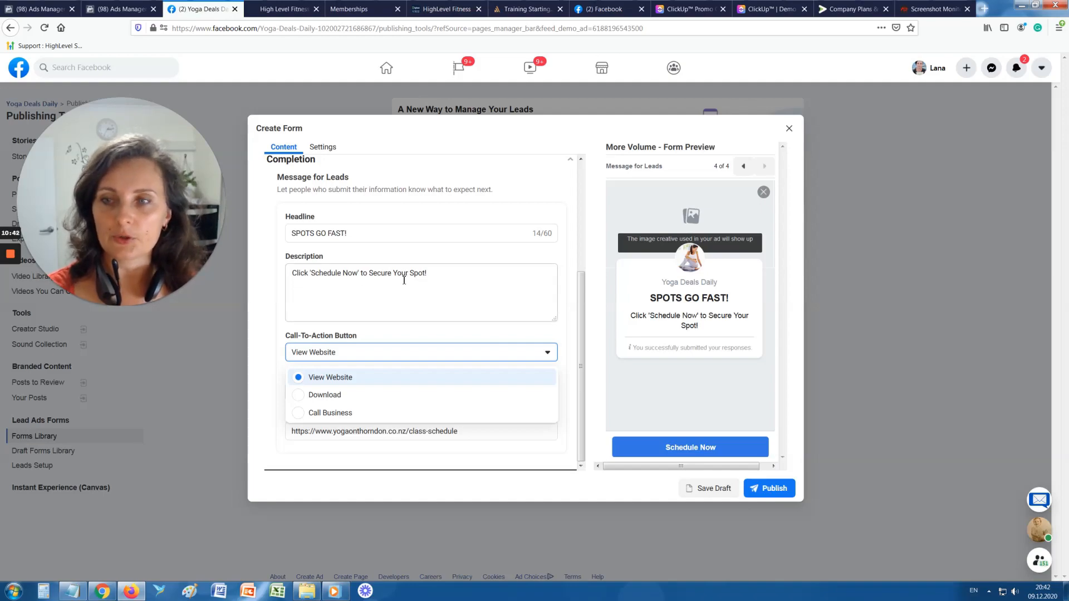
pyautogui.click(275, 376)
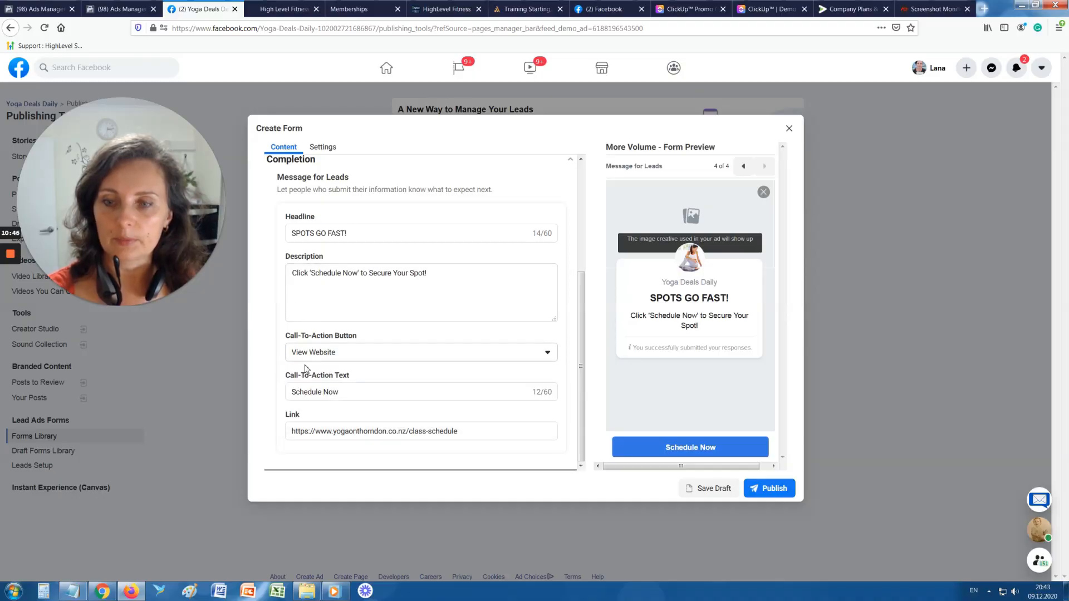